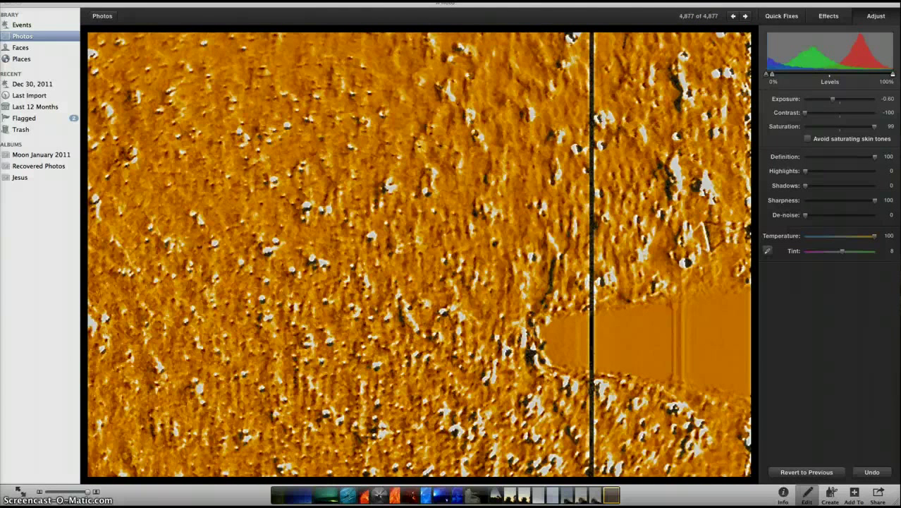
Start the Virtual Magnifying Glass from its options menu, then bring that menu up again.
right_click(727, 3)
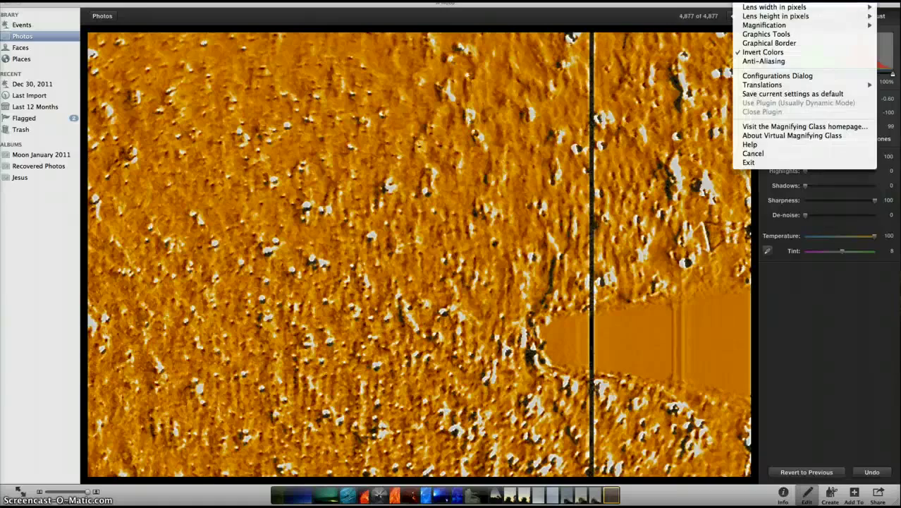
click(755, 153)
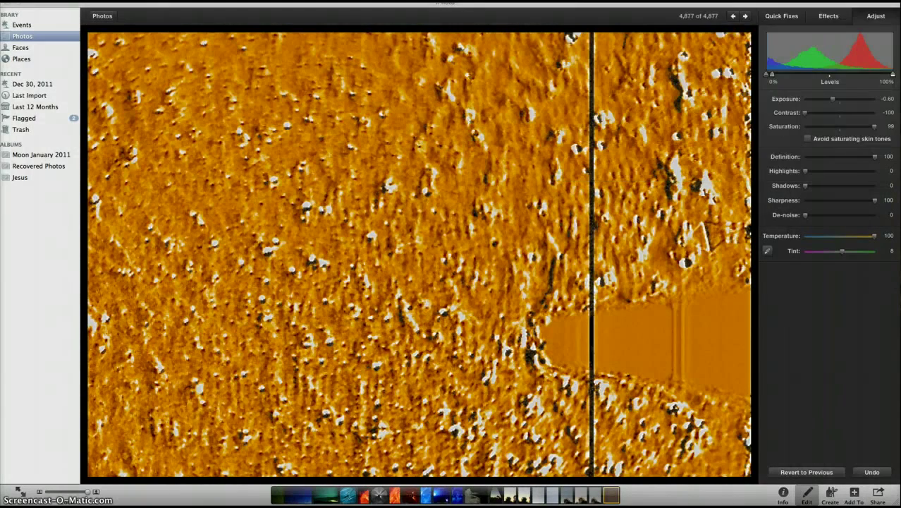
right_click(727, 3)
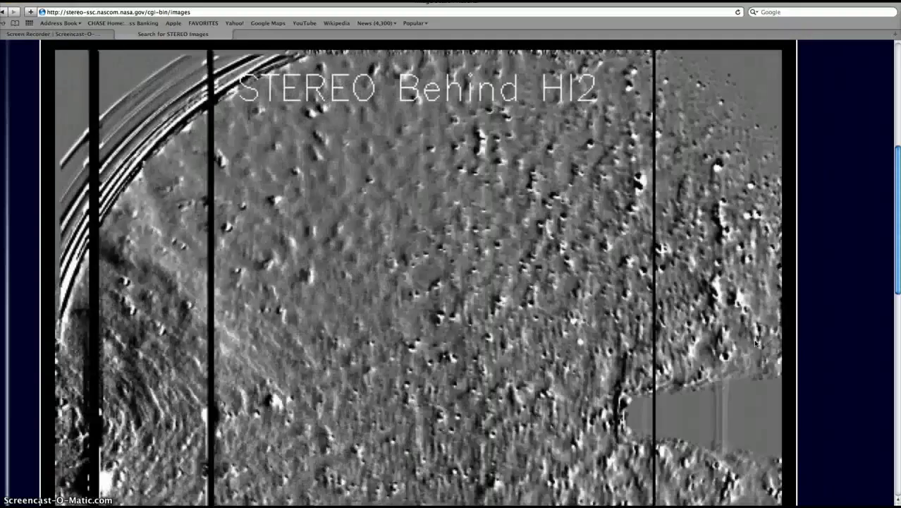
Step the STEREO Behind HI2 animation forward by one frame.
click(755, 345)
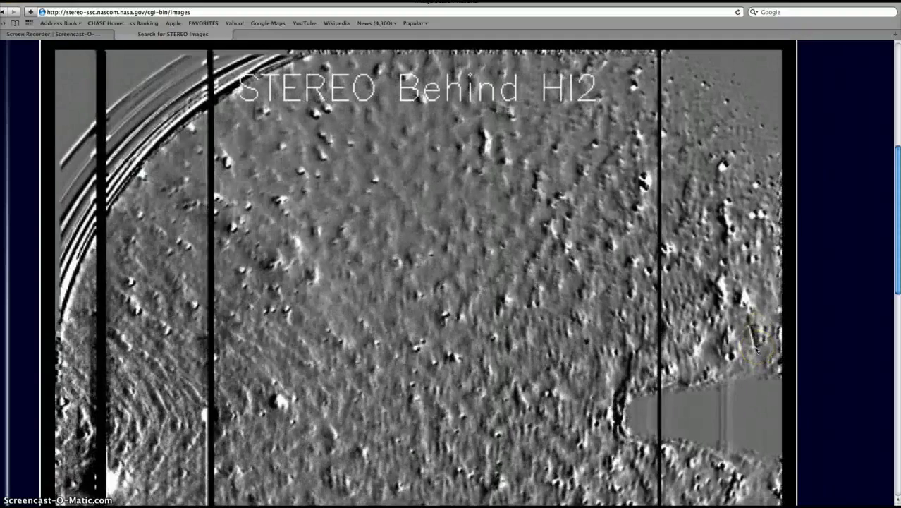